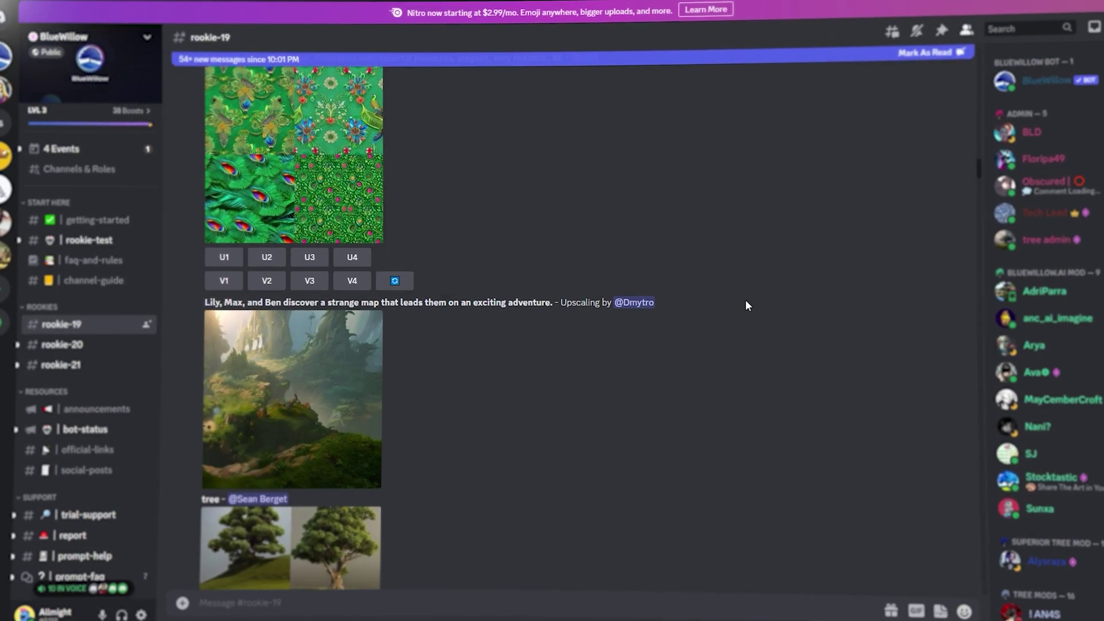
scroll(735, 294, down, 2)
Step: Scroll the BlueWillow channel, then enlarge and close the Midjourney lightsaber image grid
scroll(548, 285, up, 10)
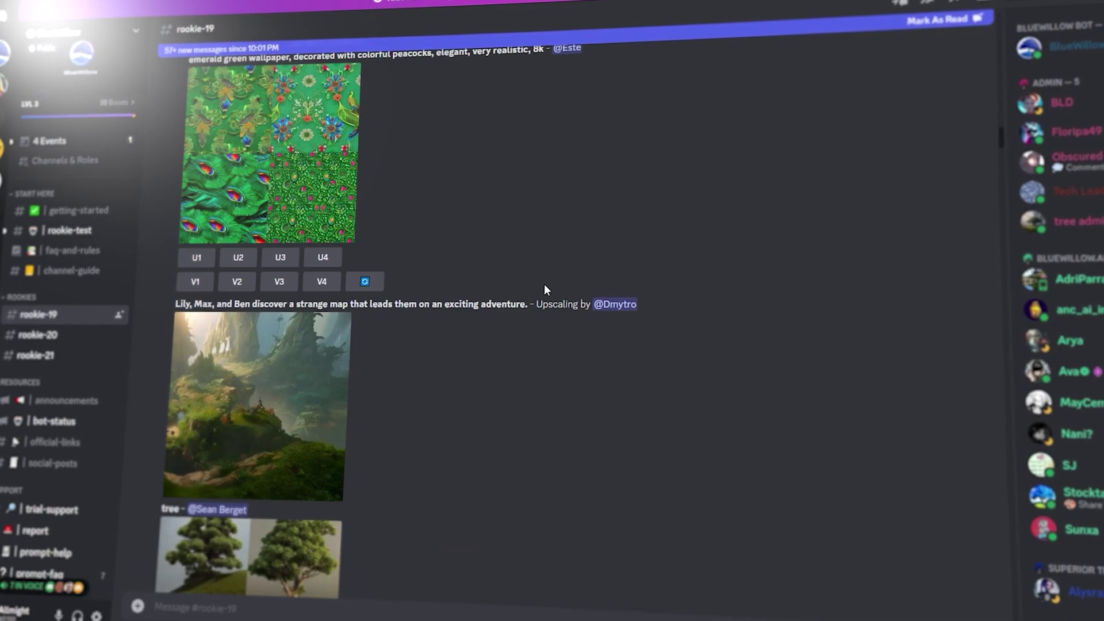
scroll(544, 284, up, 3)
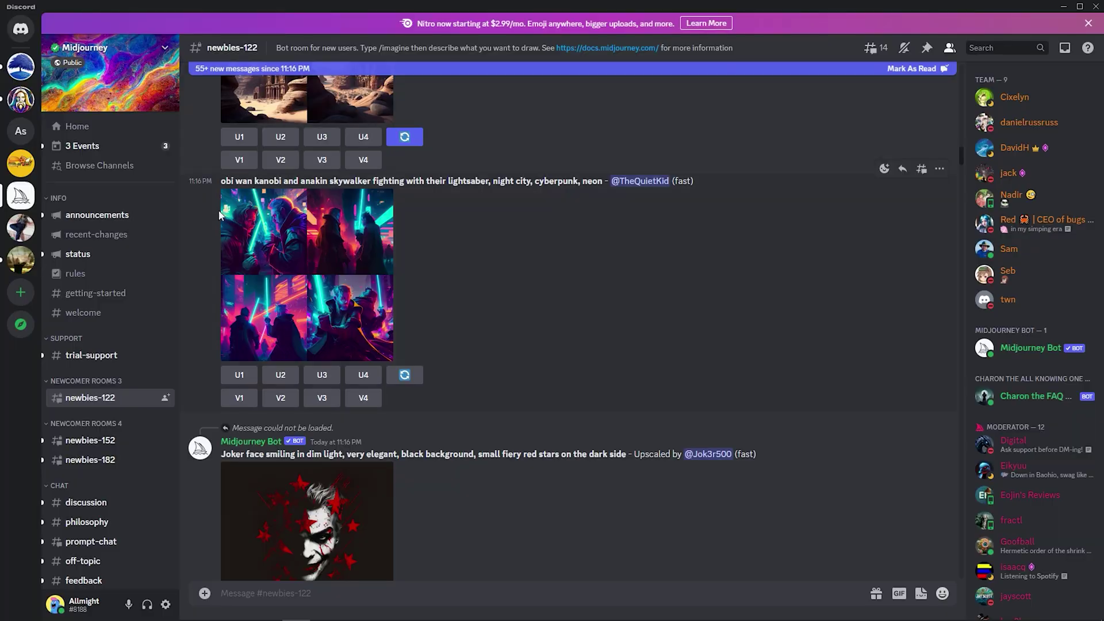
click(295, 249)
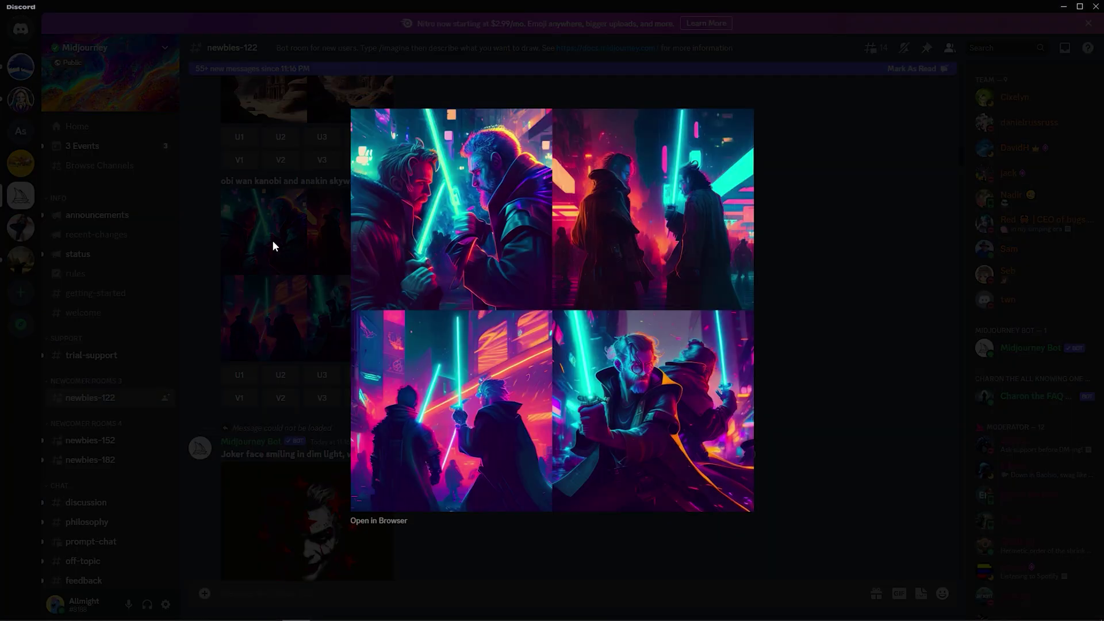
click(273, 257)
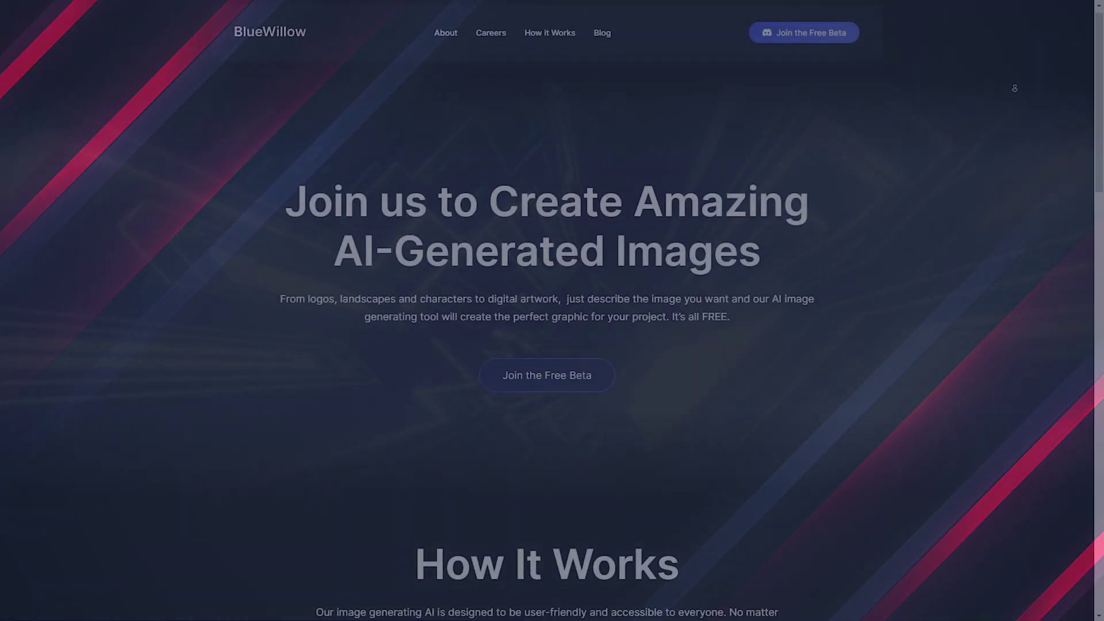
Step: Scroll down the BlueWillow homepage to the How It Works introduction
scroll(1014, 88, down, 1)
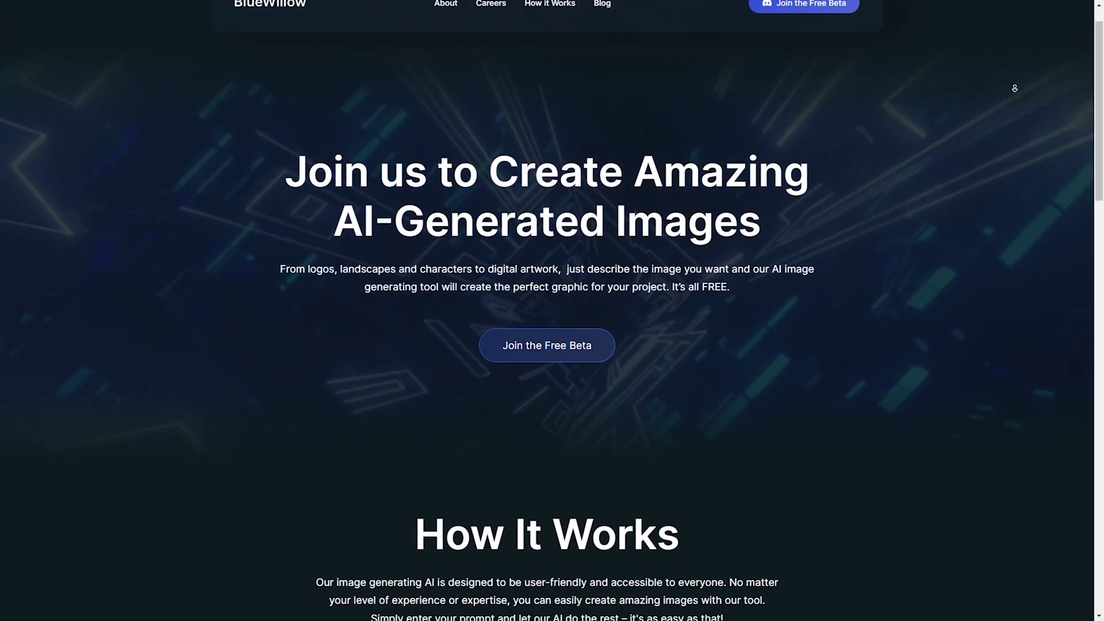
scroll(1014, 88, down, 1)
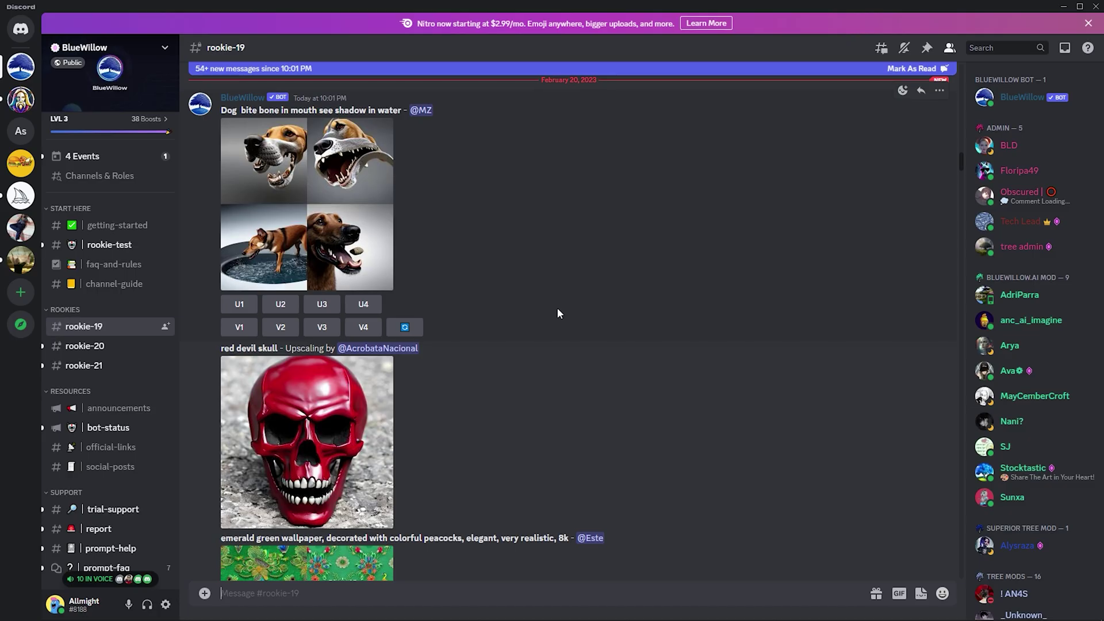
scroll(557, 308, down, 5)
scroll(745, 302, down, 15)
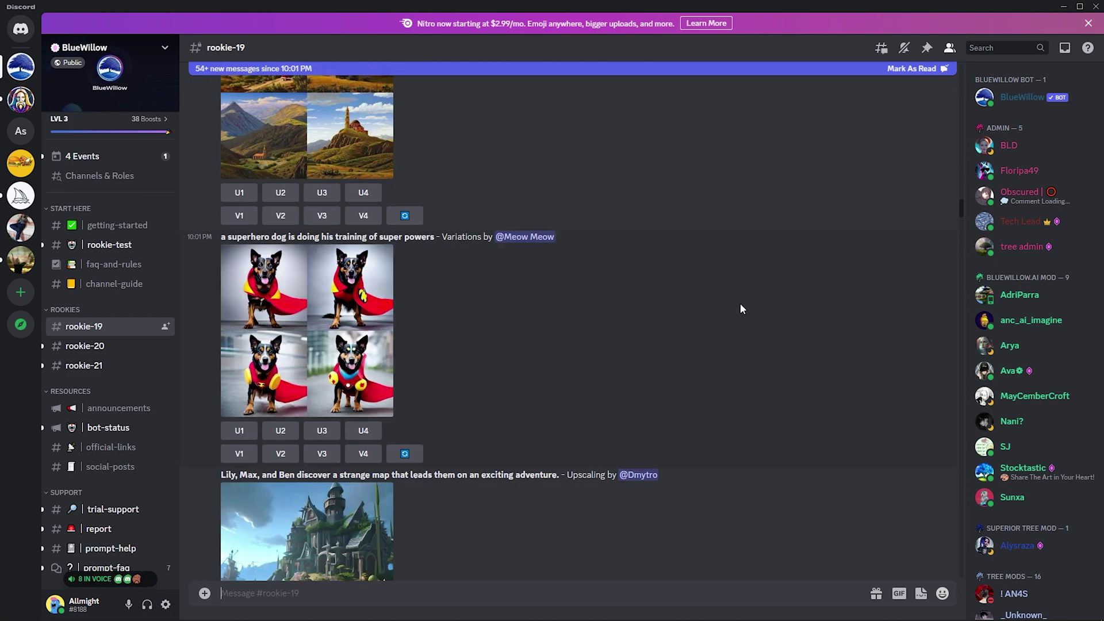
Step: In #rookie-20, run /imagine with the prompt 'skeleton samurai'
scroll(739, 303, down, 4)
scroll(574, 298, up, 12)
scroll(573, 298, up, 9)
click(85, 345)
click(330, 589)
text(/ima)
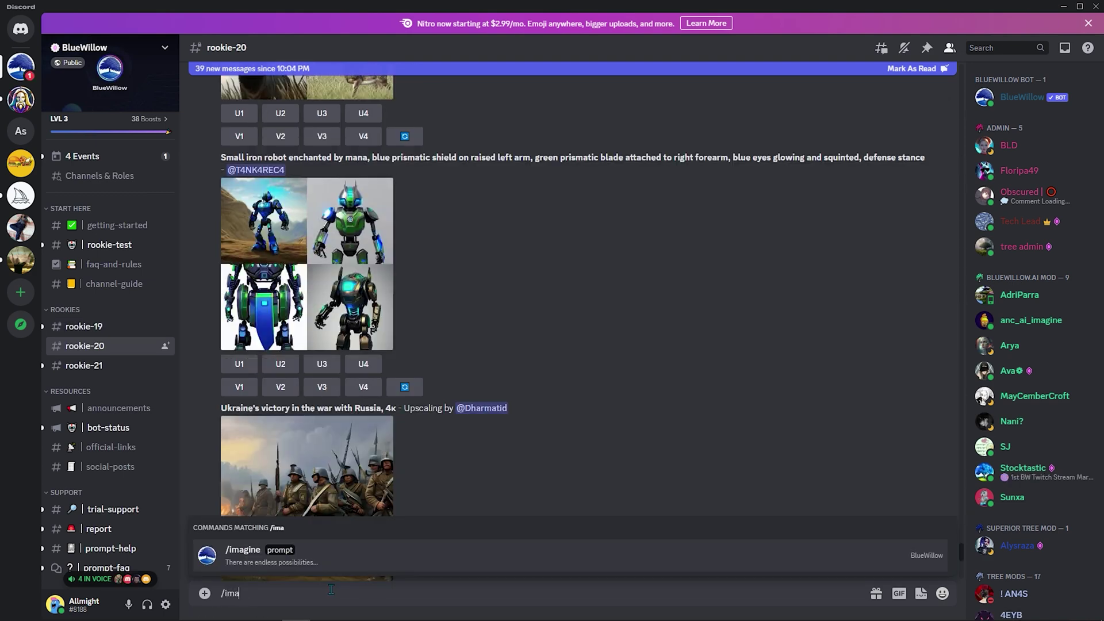
text(gine)
key(Tab)
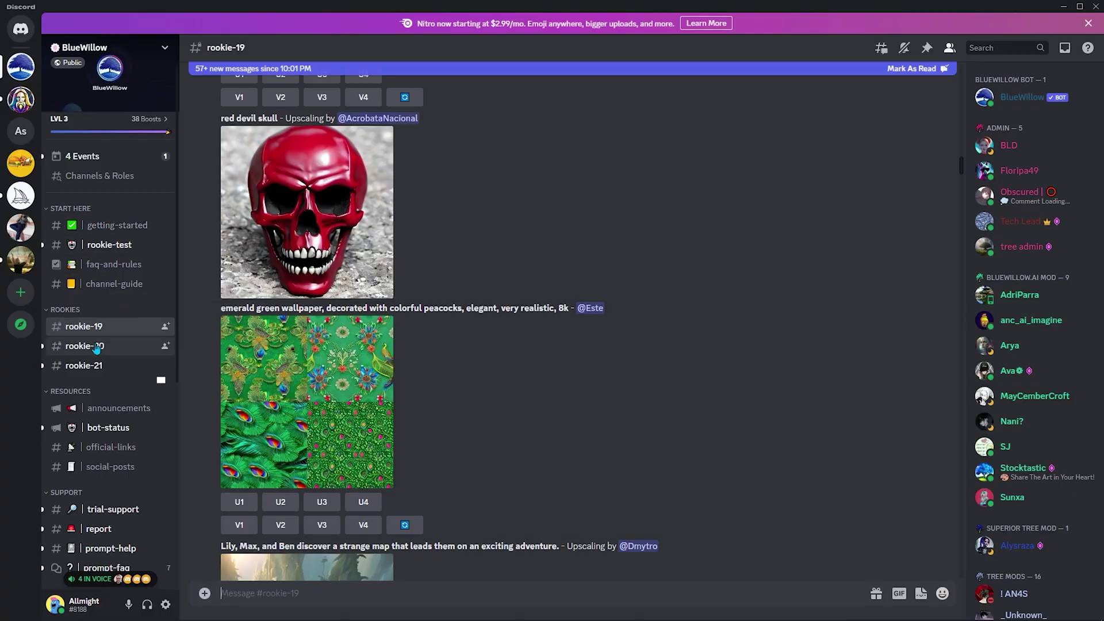
Step: Inspect the skeleton samurai grid and the upscaled first image up close
click(96, 347)
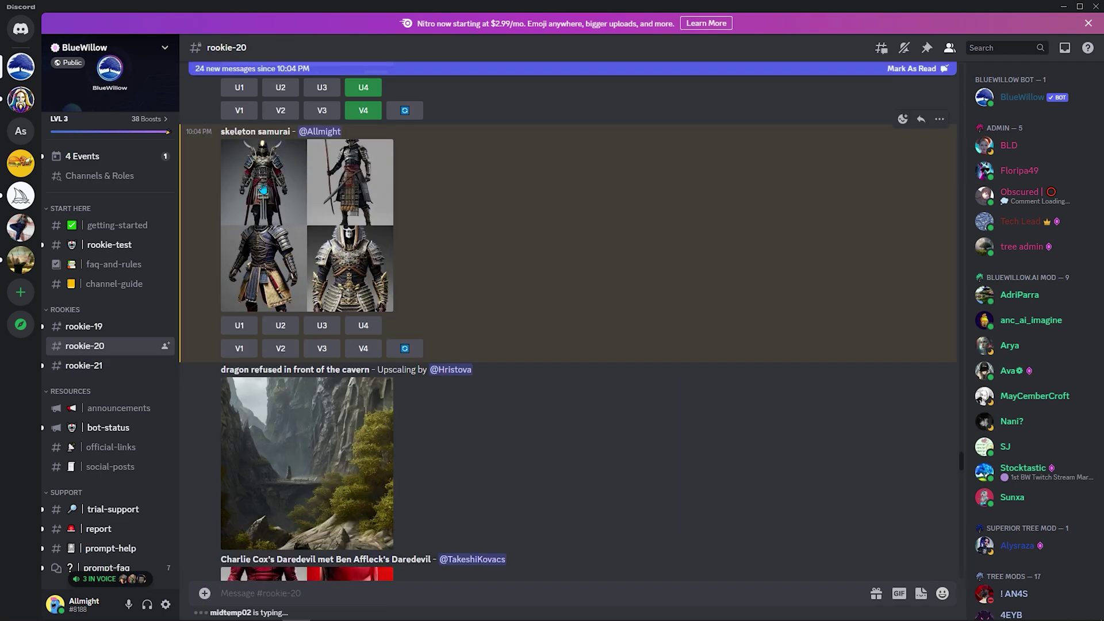
click(261, 186)
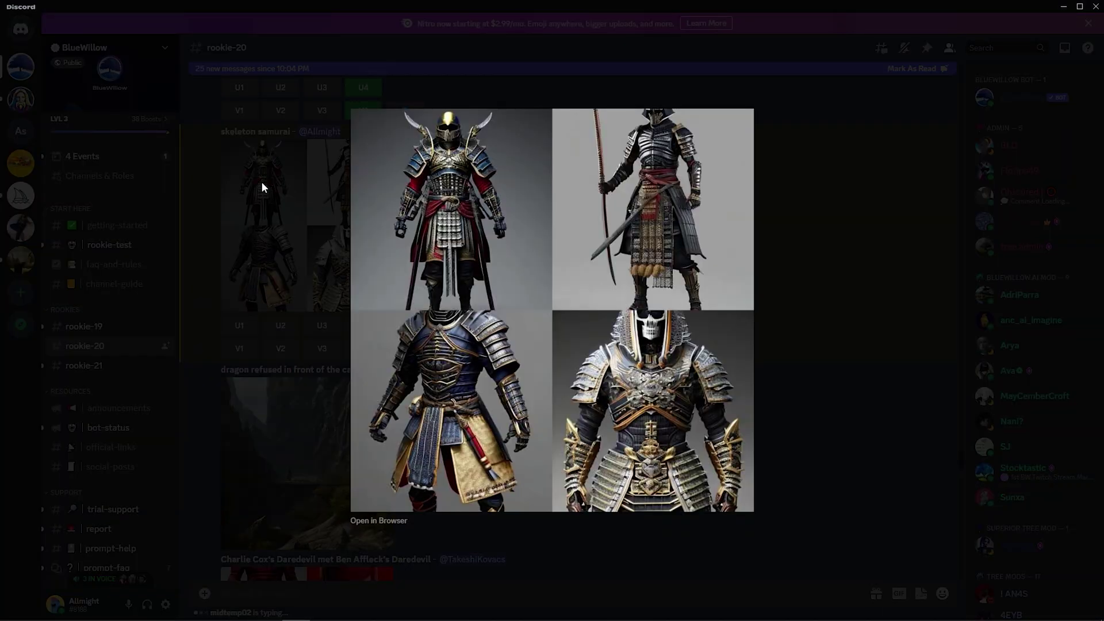
click(263, 183)
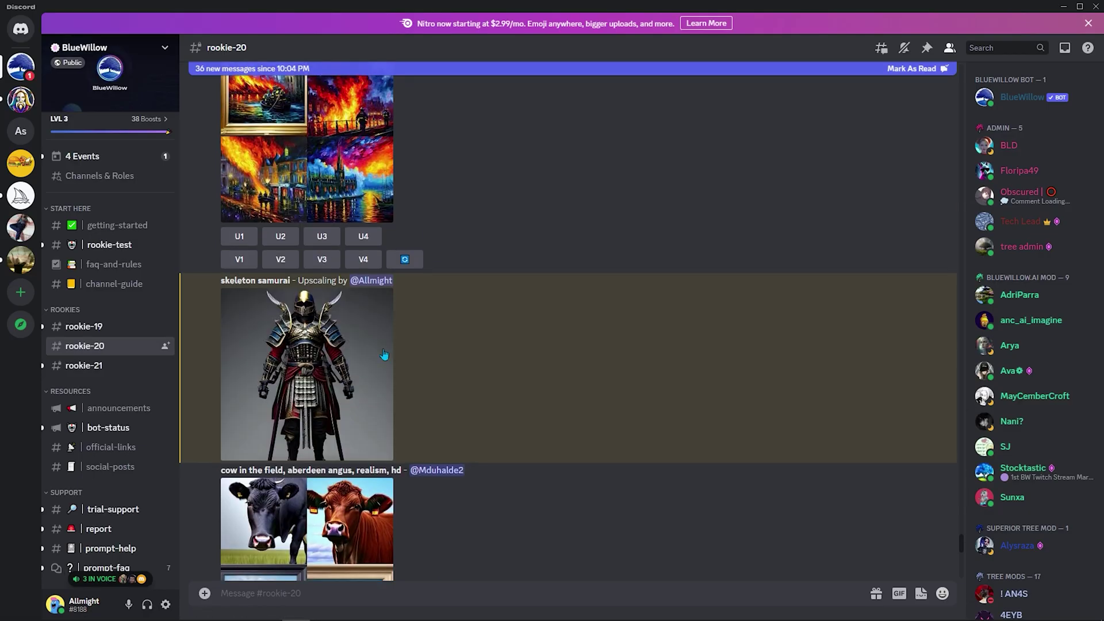
click(323, 368)
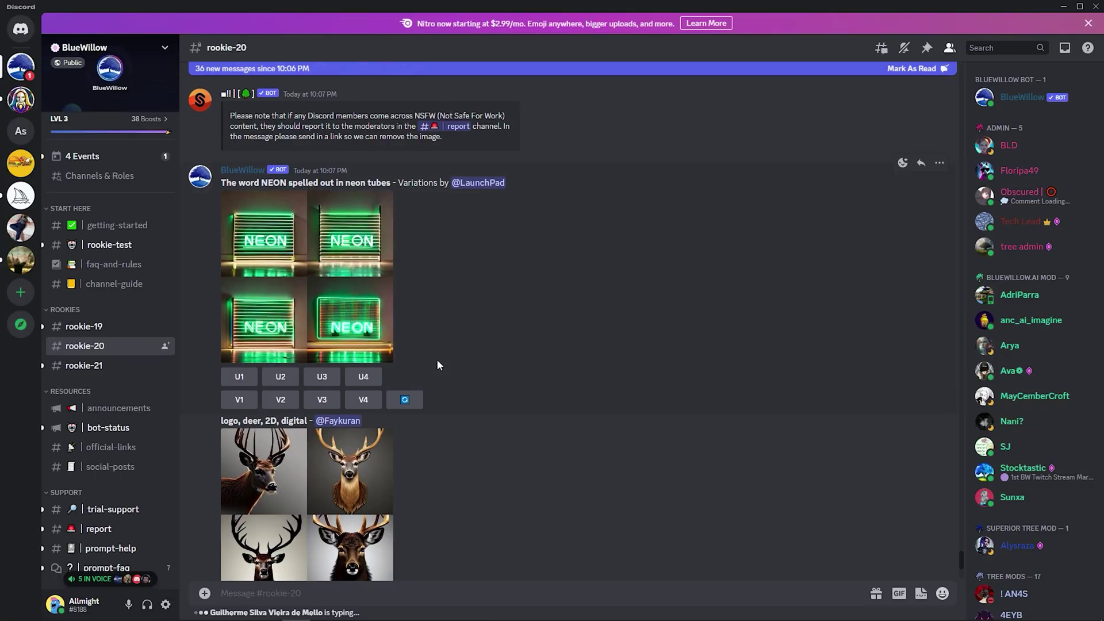
scroll(434, 360, down, 5)
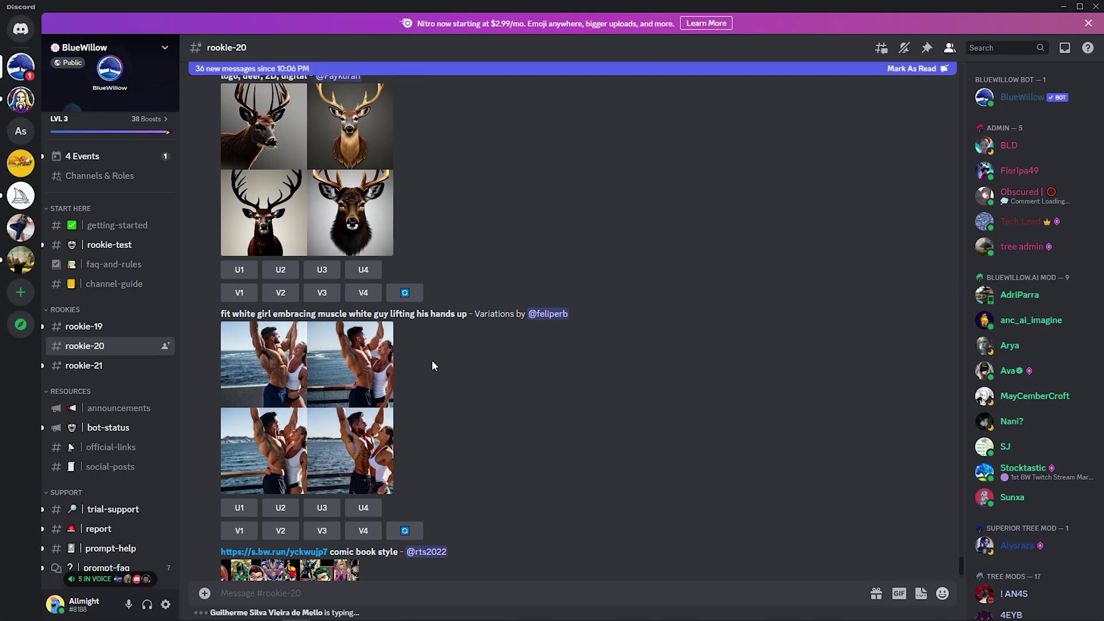
click(318, 177)
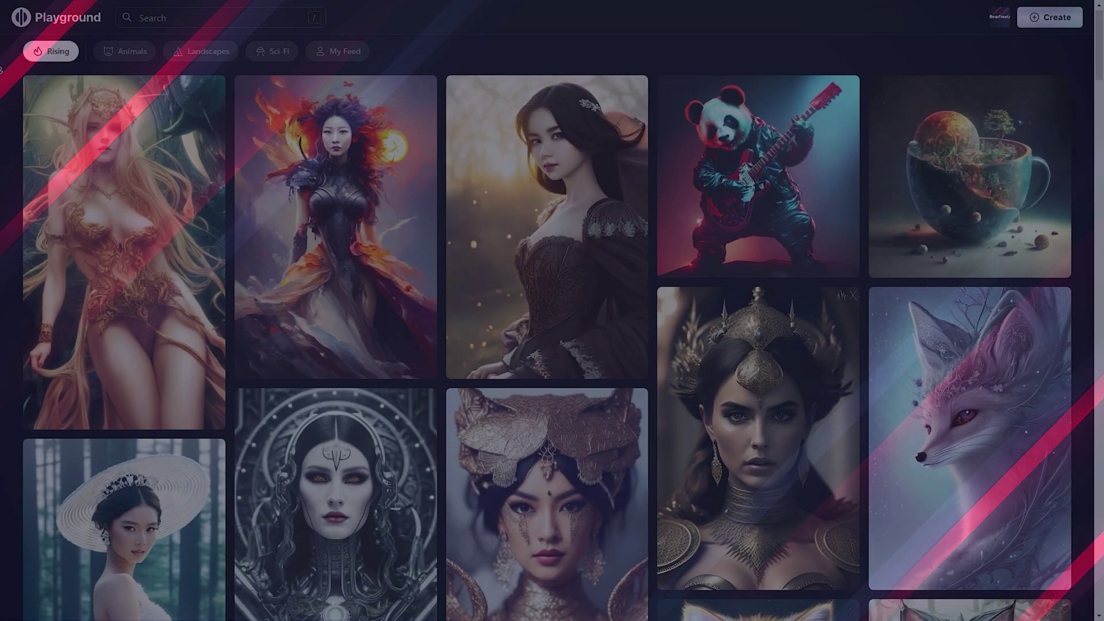
Step: Filter the Playground feed by Animals, Landscape, then Sci-Fi
scroll(1, 70, down, 1)
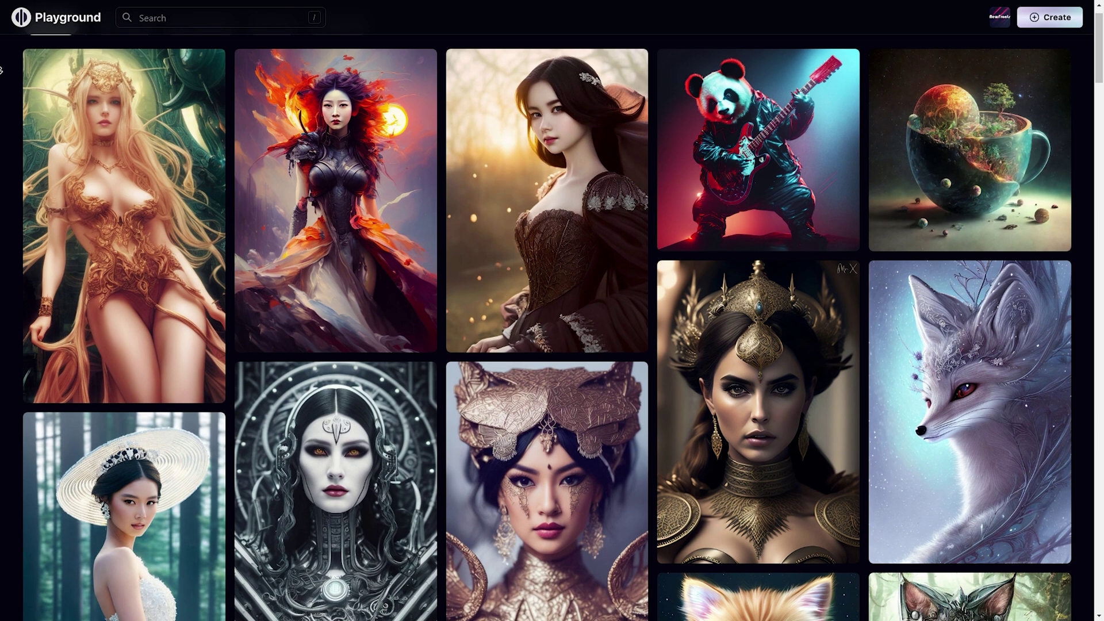
scroll(1, 70, down, 1)
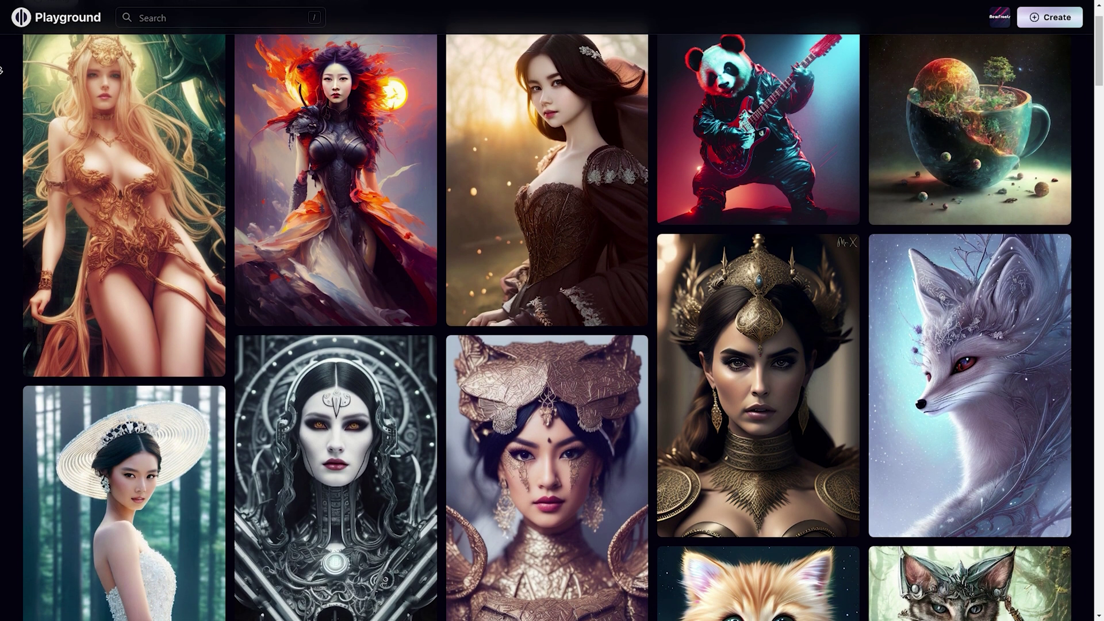
scroll(172, 260, up, 2)
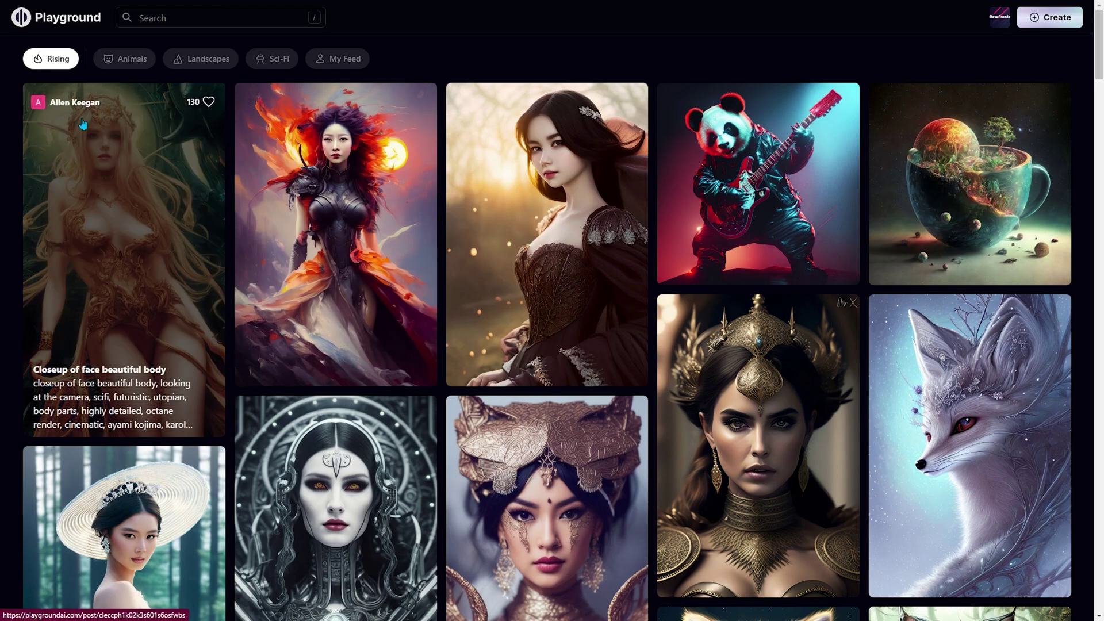
click(119, 65)
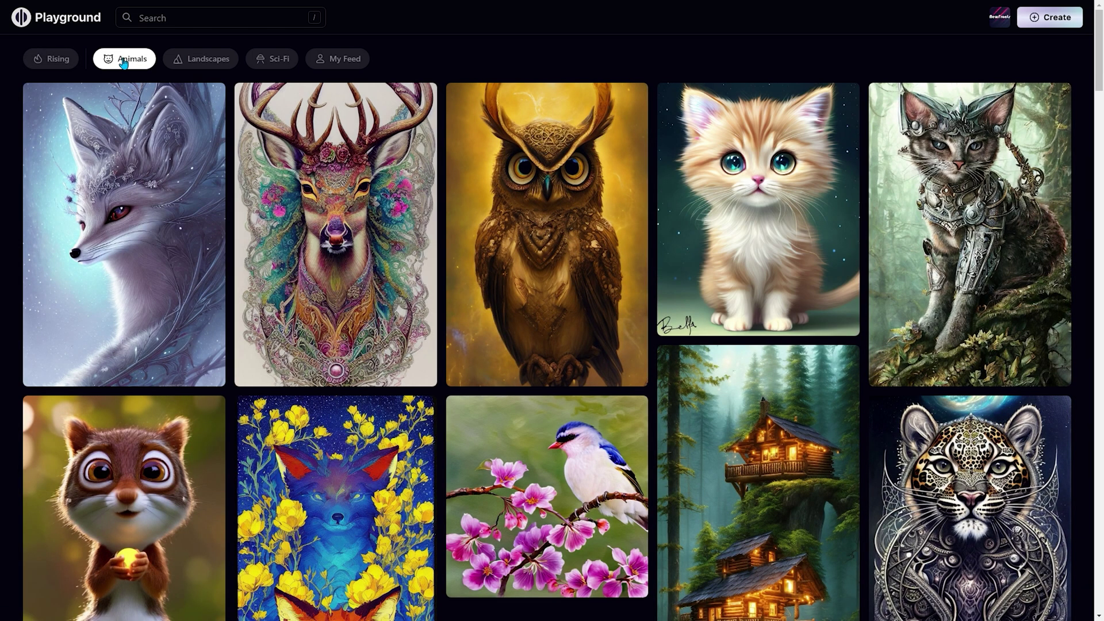
click(206, 62)
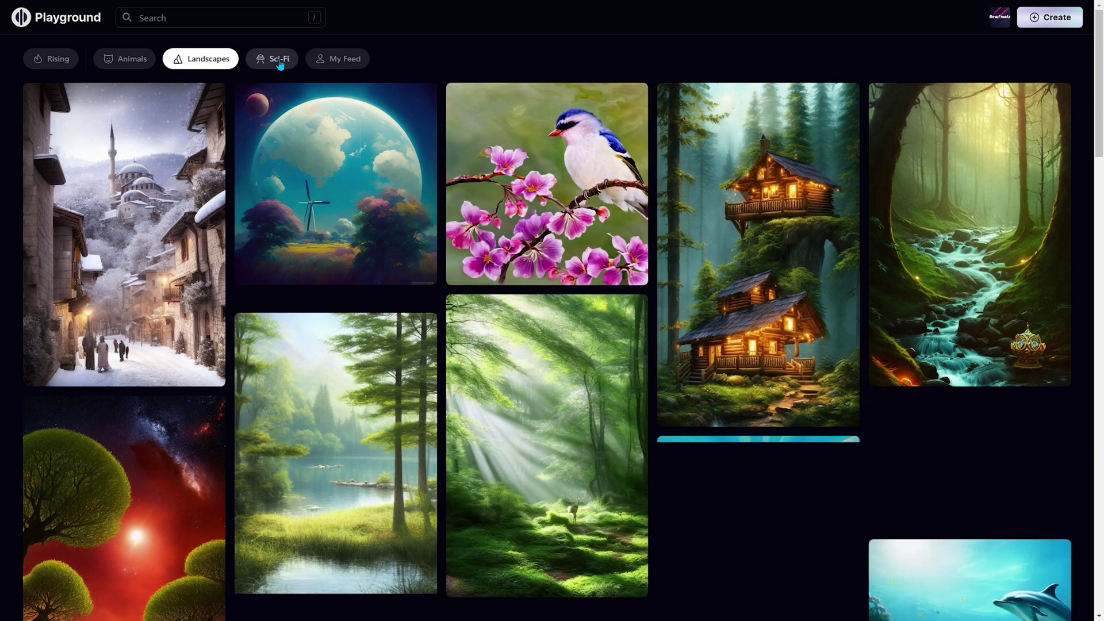
click(280, 62)
Step: Read the Analog style image's prompt and settings, then go to the Create page
click(123, 230)
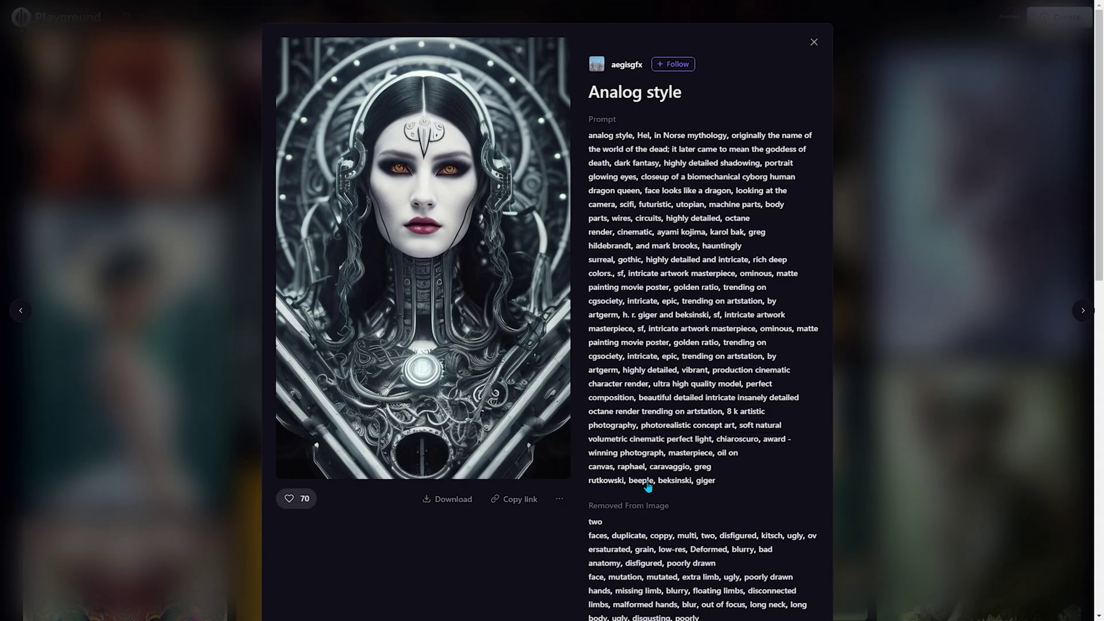
scroll(669, 444, down, 4)
scroll(647, 438, down, 2)
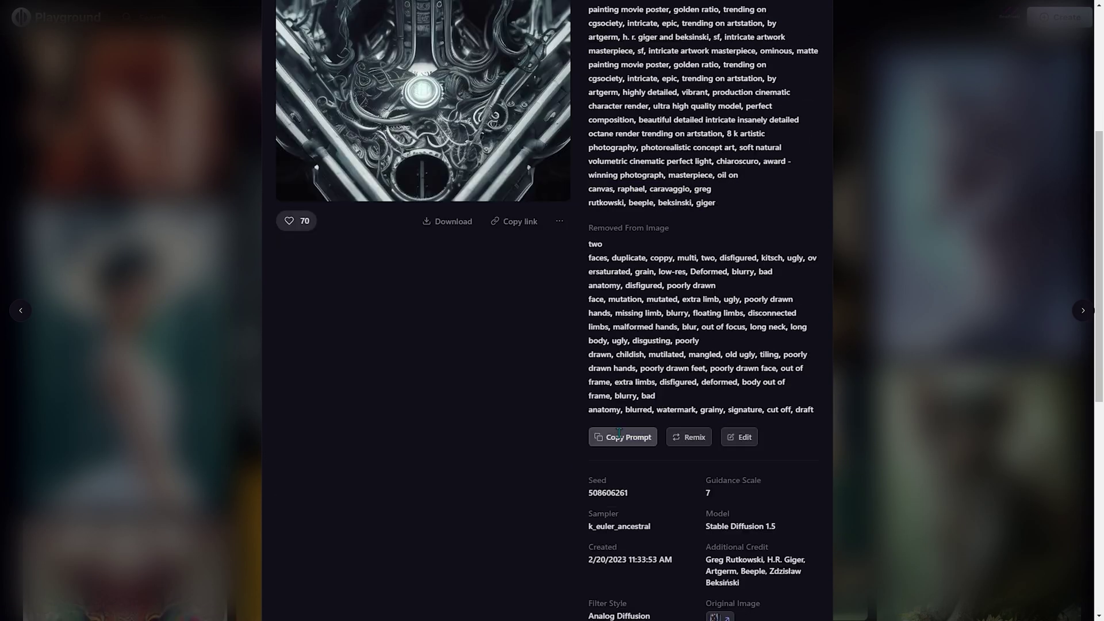
click(624, 371)
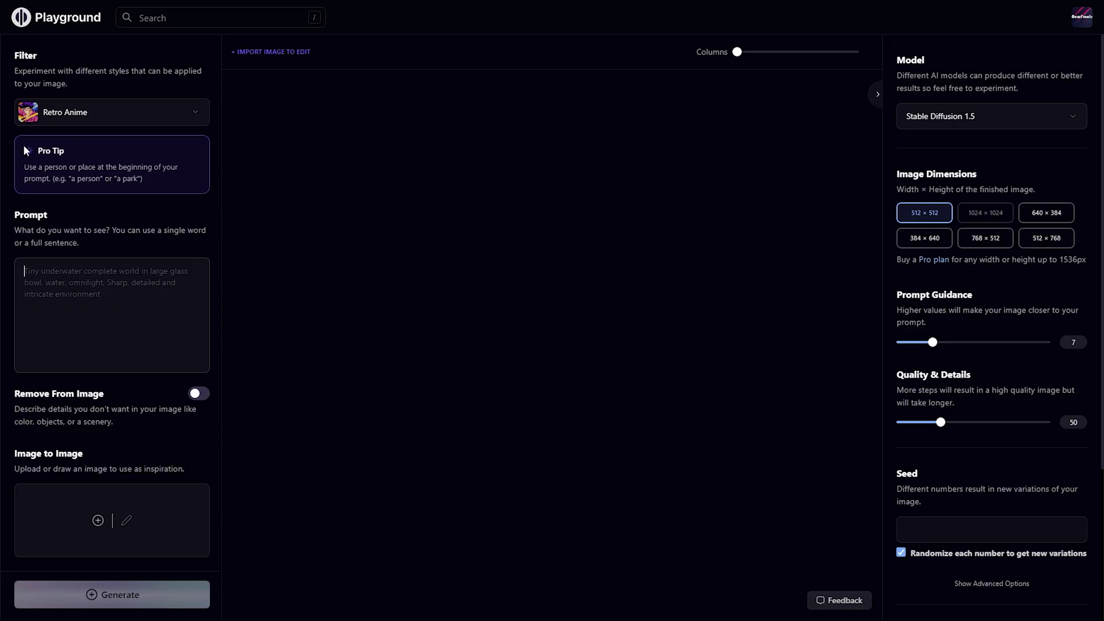
Step: Apply the Playtoon style filter and paste the copied long prompt
click(197, 117)
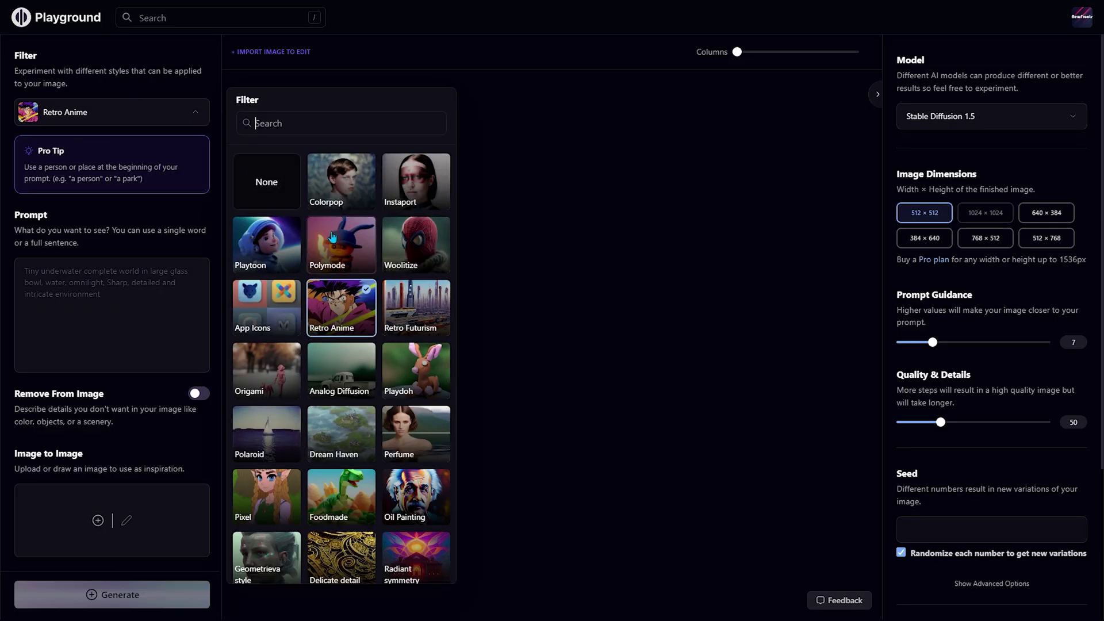
click(267, 244)
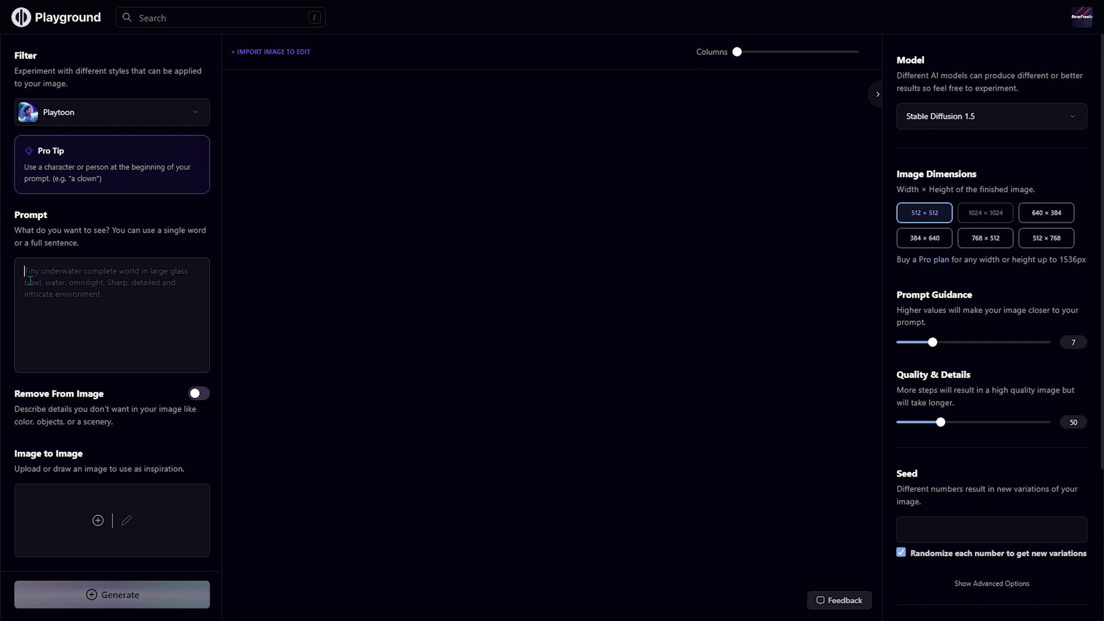
click(33, 283)
key(ctrl+v)
Step: Review the available AI models and generate the image
scroll(106, 527, down, 3)
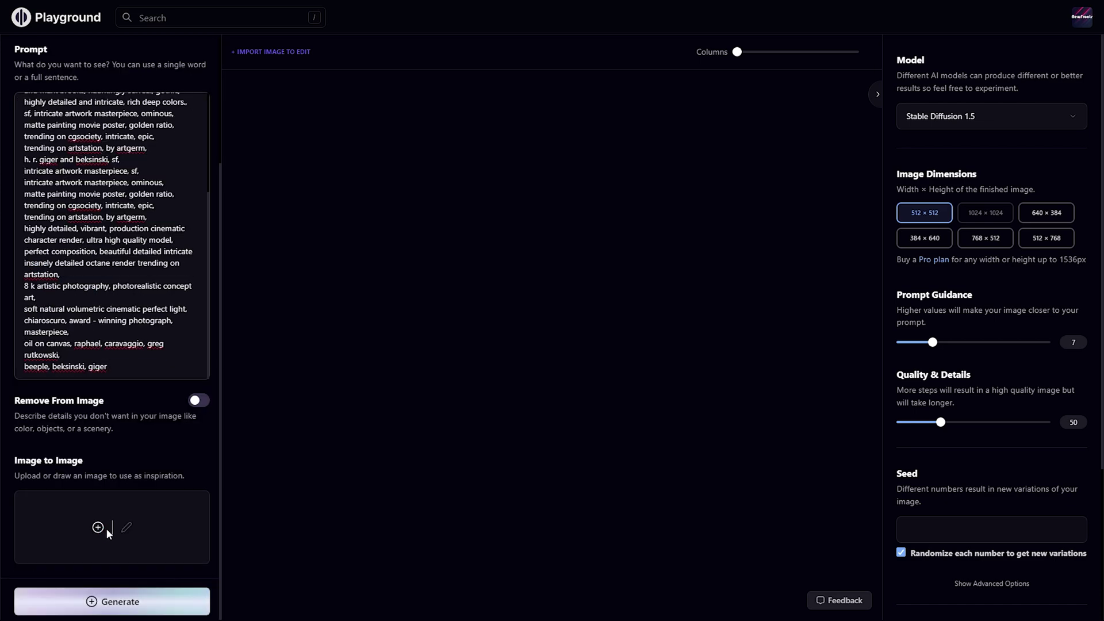
click(1019, 117)
scroll(933, 348, down, 4)
click(106, 604)
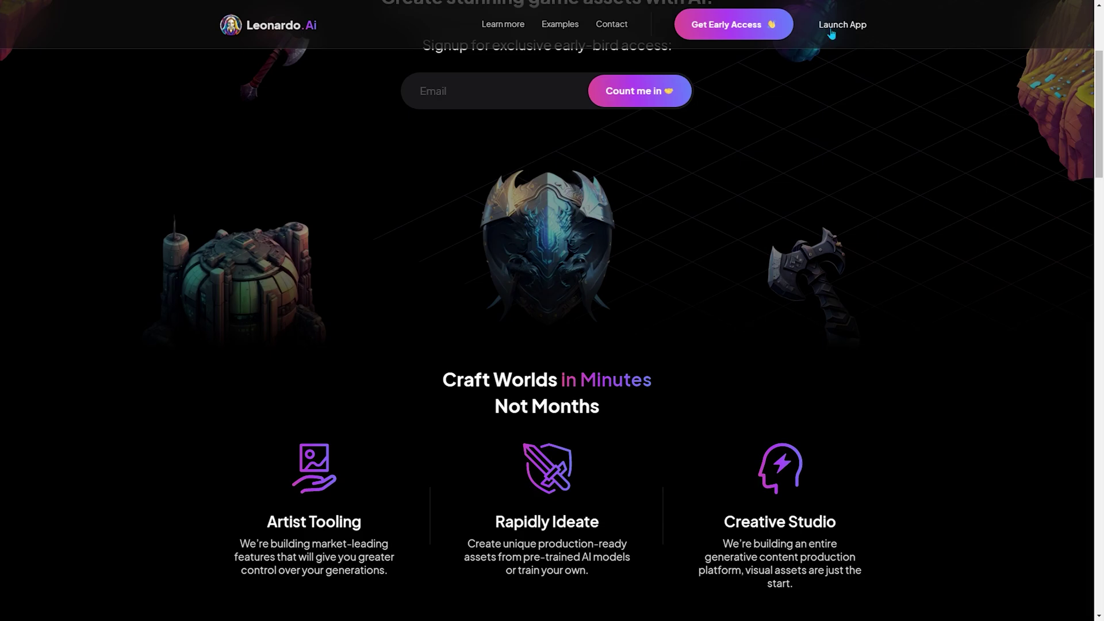
Step: Launch the Leonardo.Ai app and confirm being whitelisted
click(831, 30)
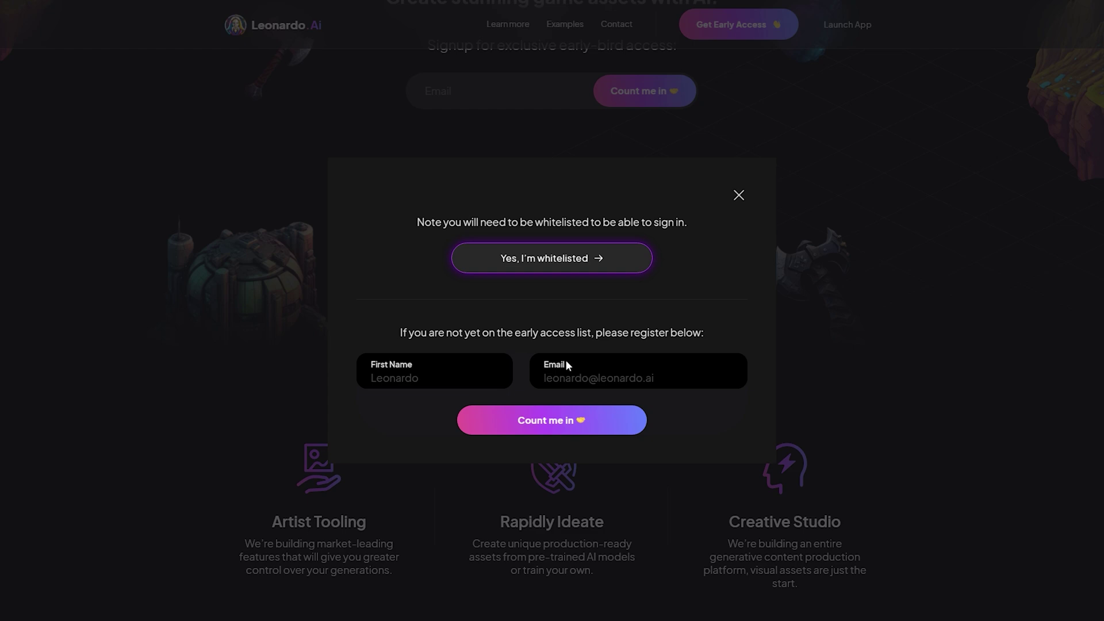
click(542, 262)
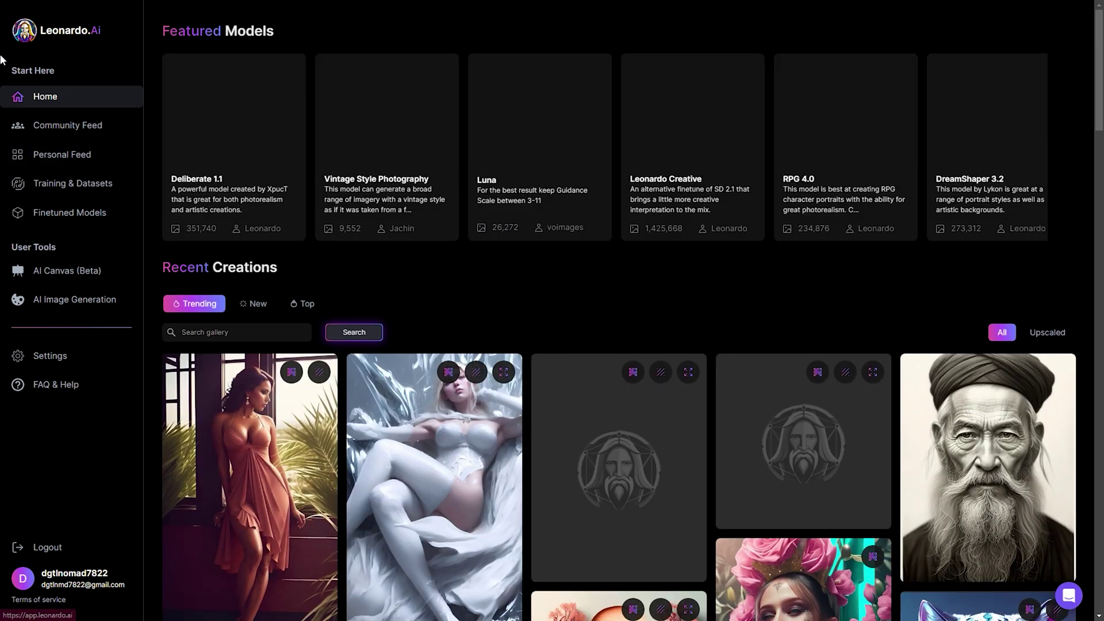
Step: Preview the Deliberate 1.1 model details, then open AI Image Generation
click(236, 109)
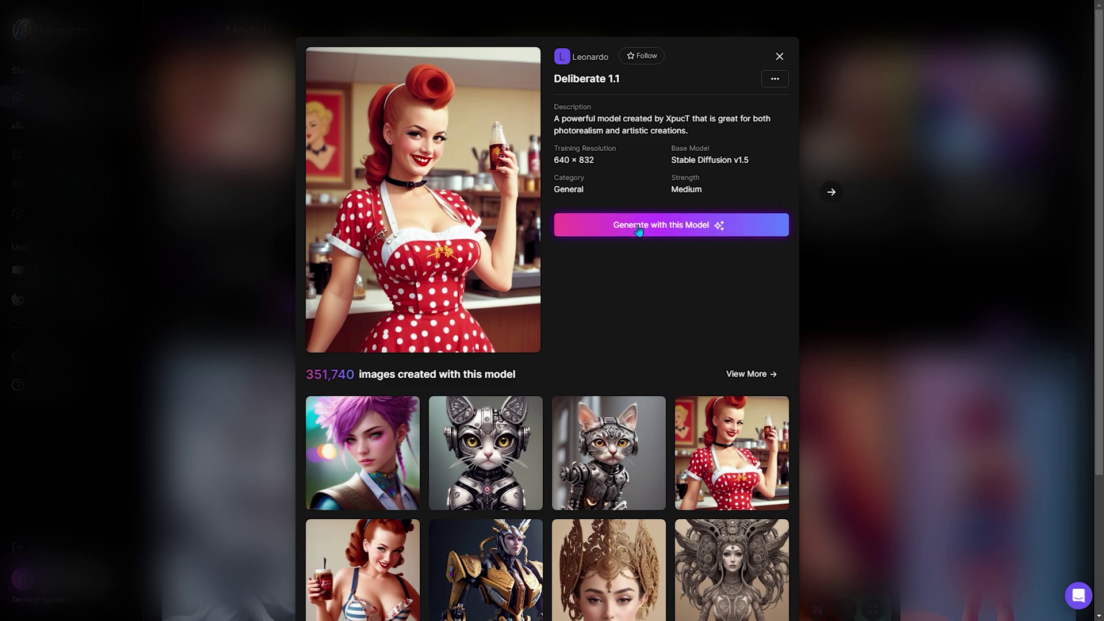
click(222, 180)
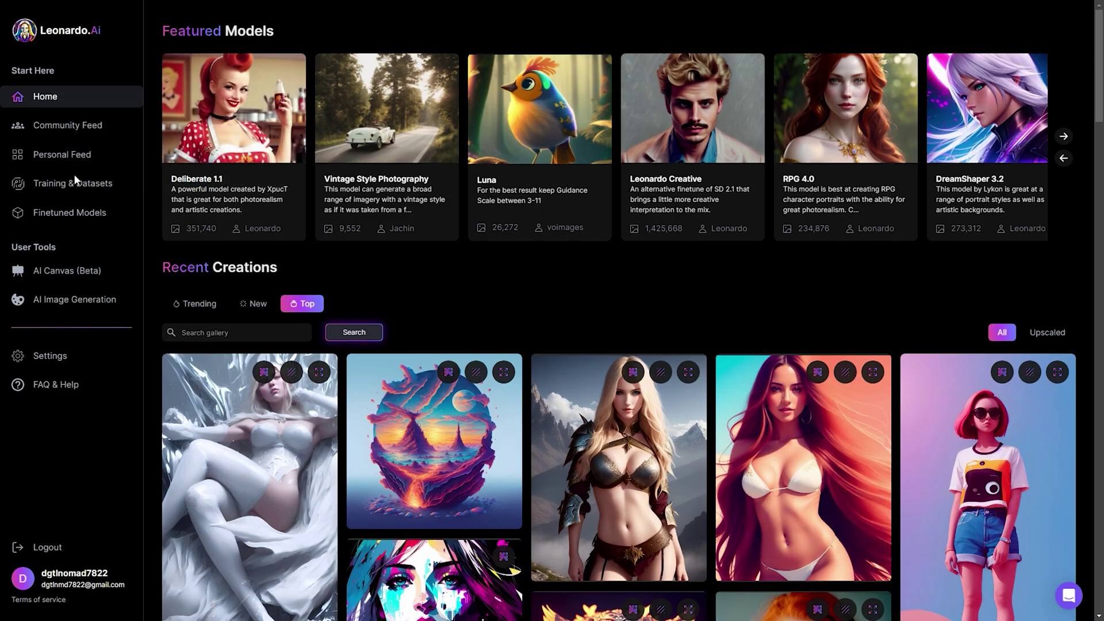
click(57, 304)
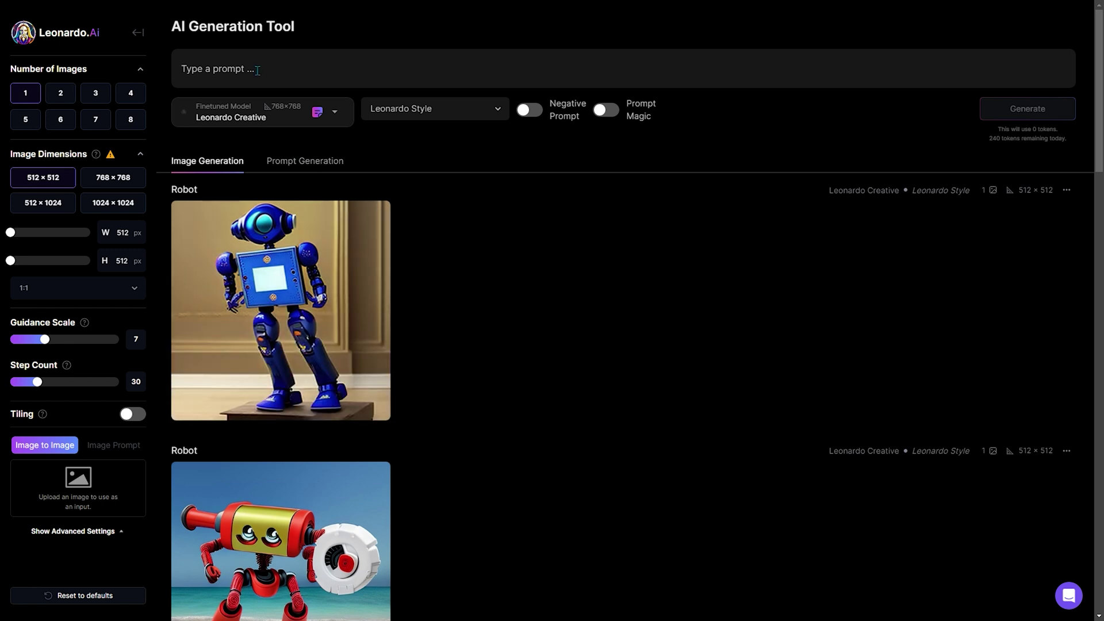
Step: Generate a 'Cat in space' image and ideate two prompt ideas from 'Cat'
text(Cat in space)
key(Return)
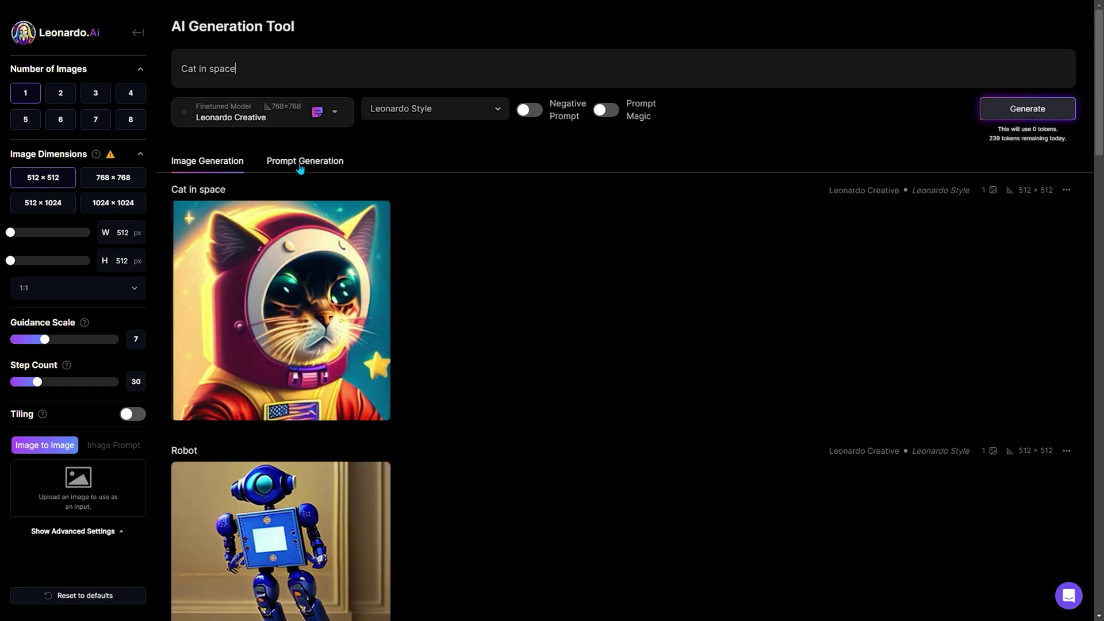
click(300, 166)
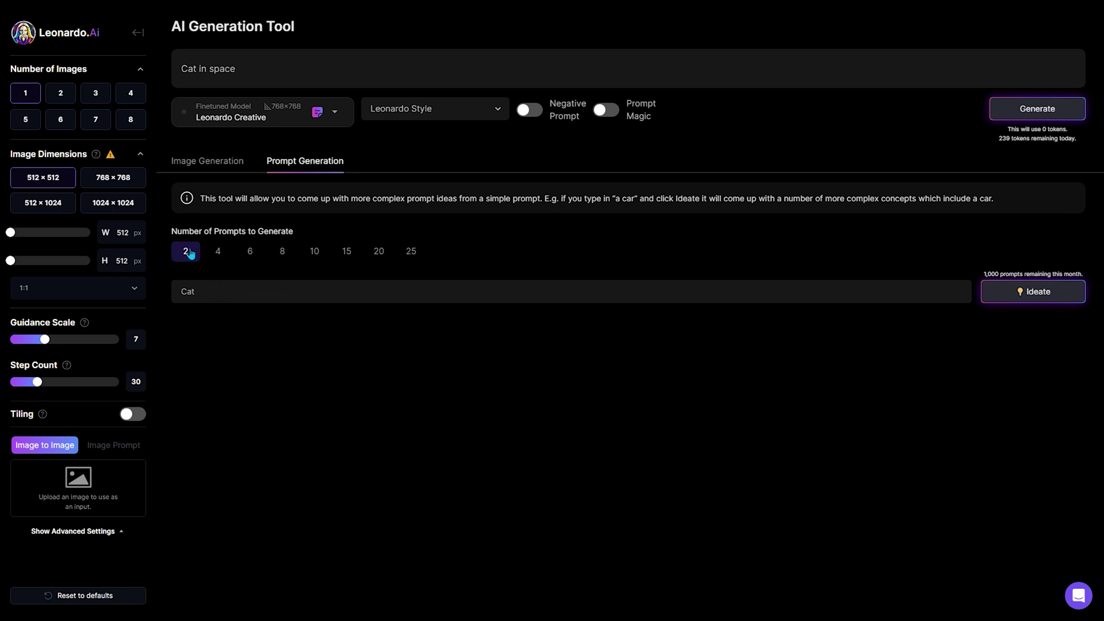
click(1024, 293)
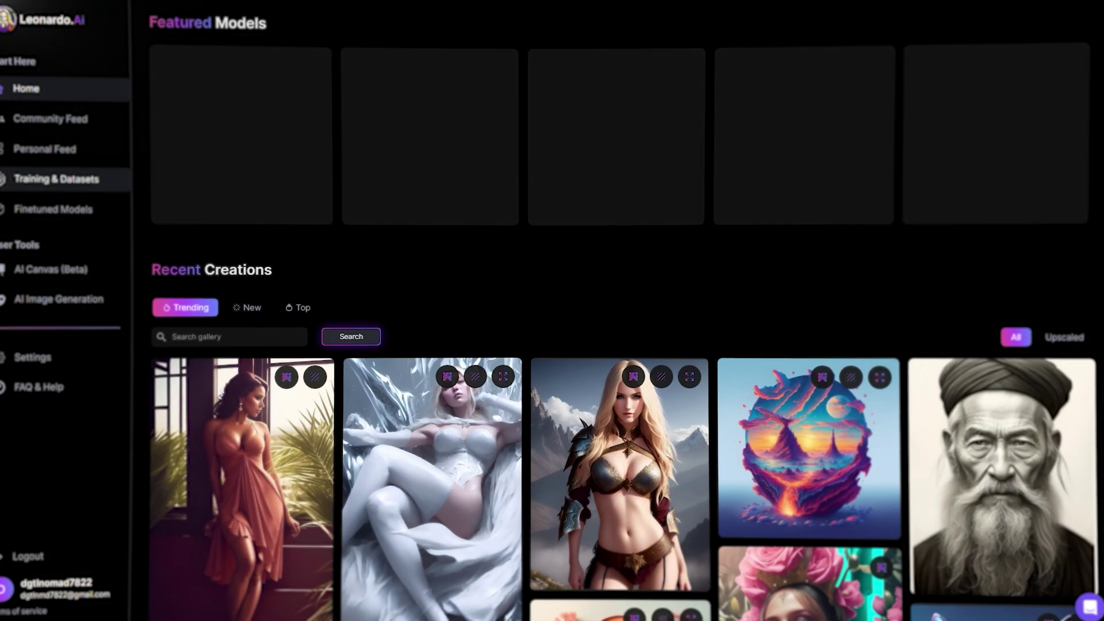
Step: Open AI Canvas (Beta) and leave its prompt bar blank after removing a stray letter
click(44, 271)
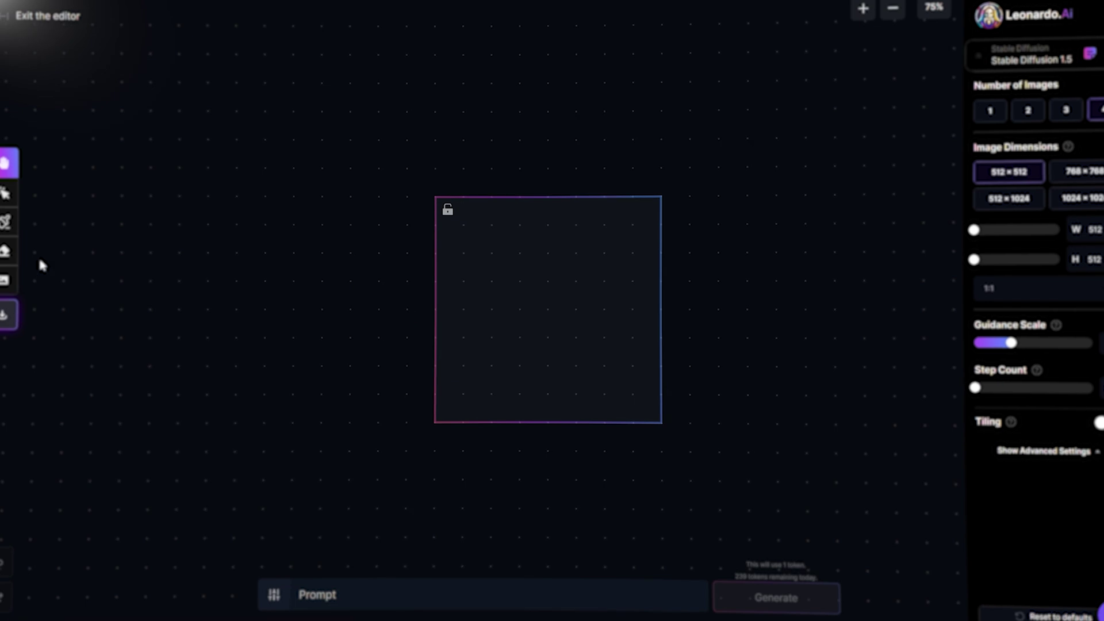
click(341, 596)
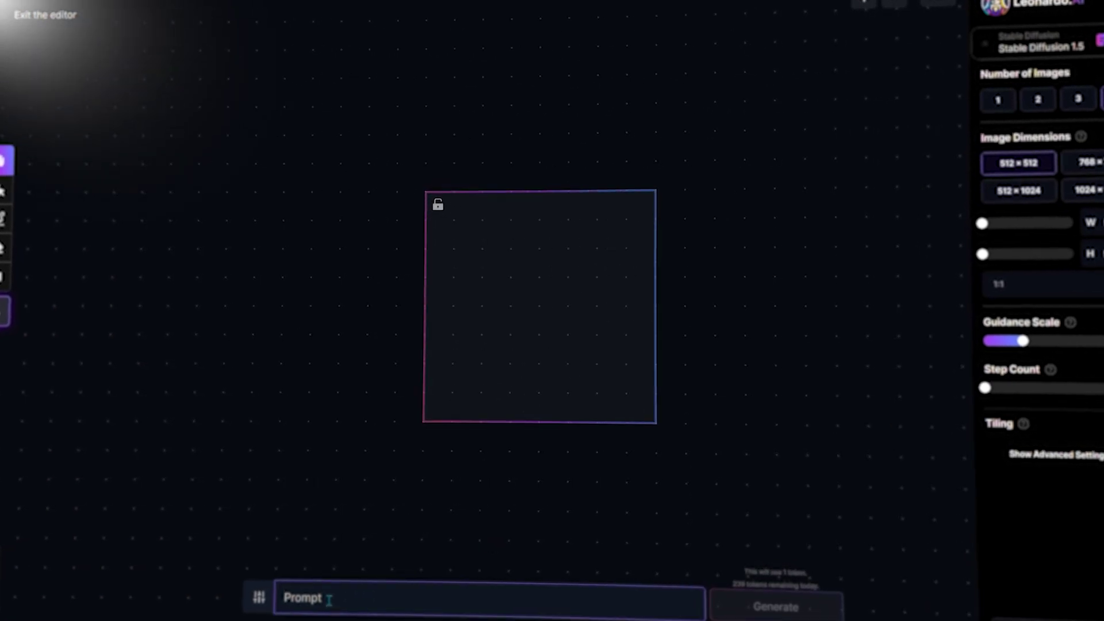
text(s)
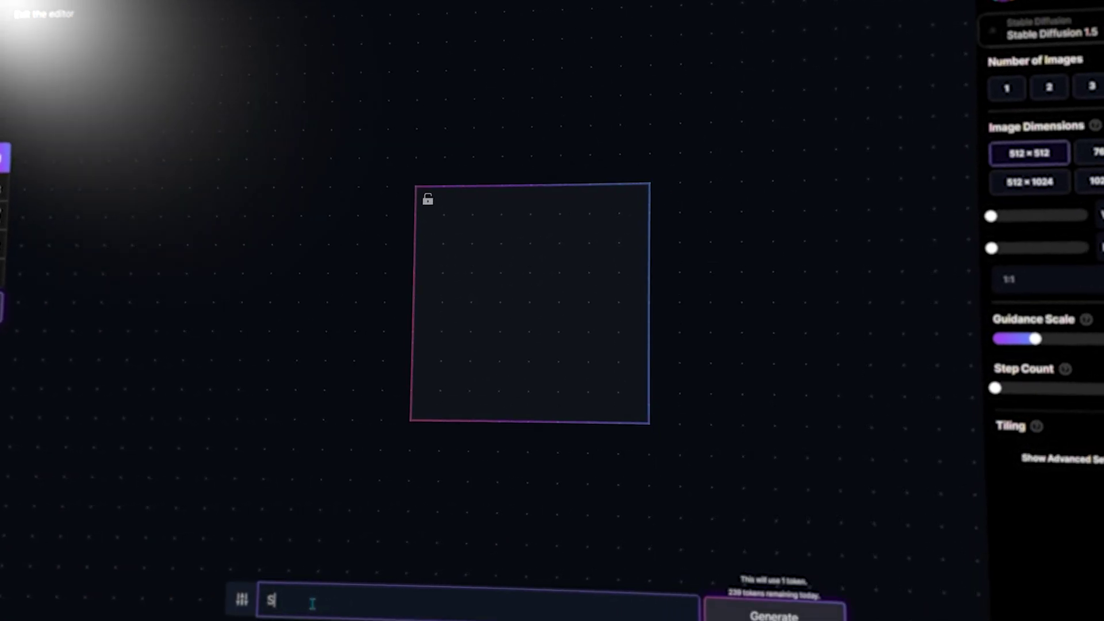
key(BackSpace)
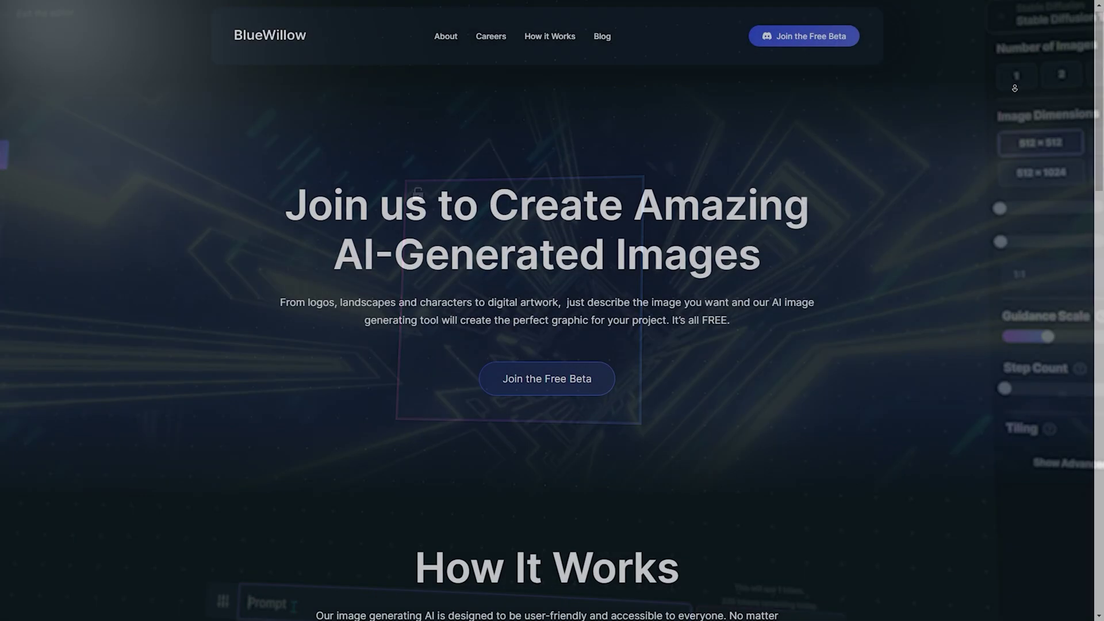
scroll(1014, 88, down, 1)
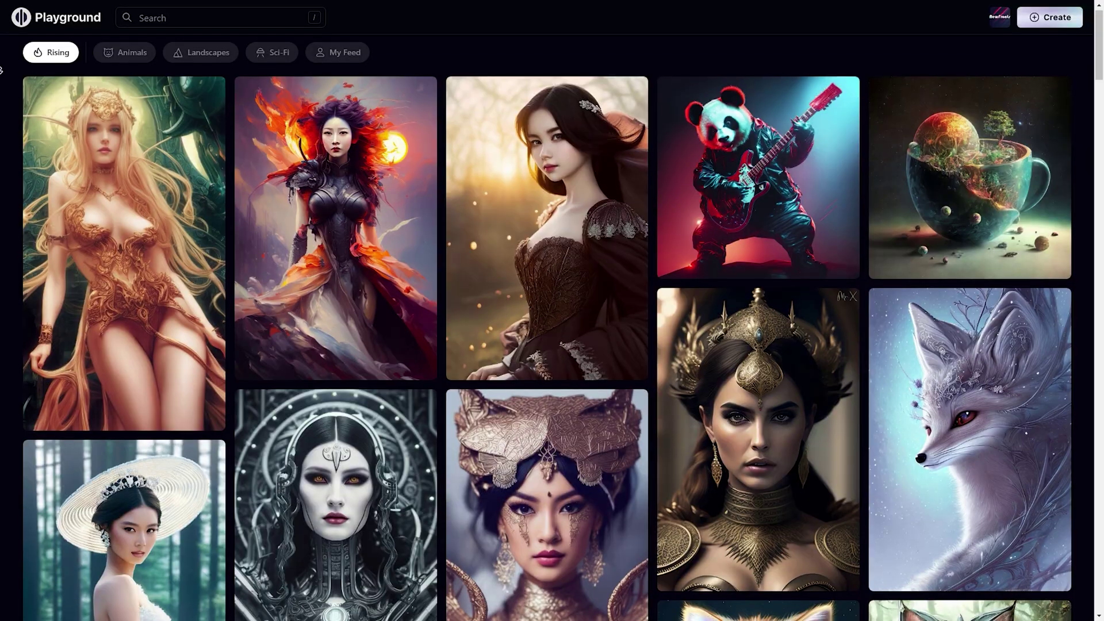
scroll(1, 71, down, 1)
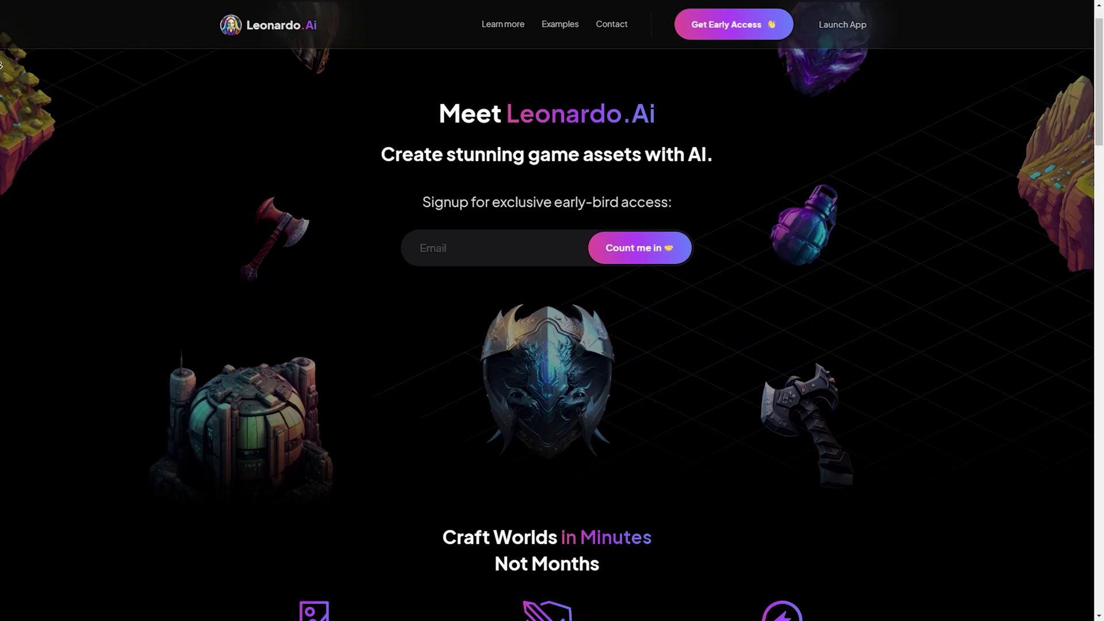
scroll(551, 310, down, 1)
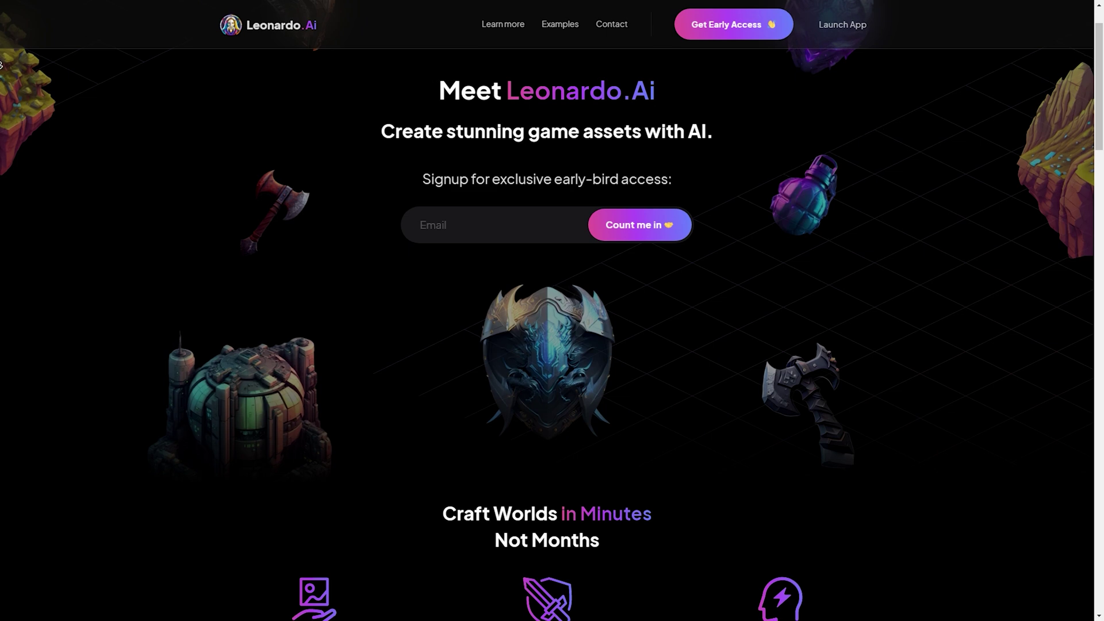